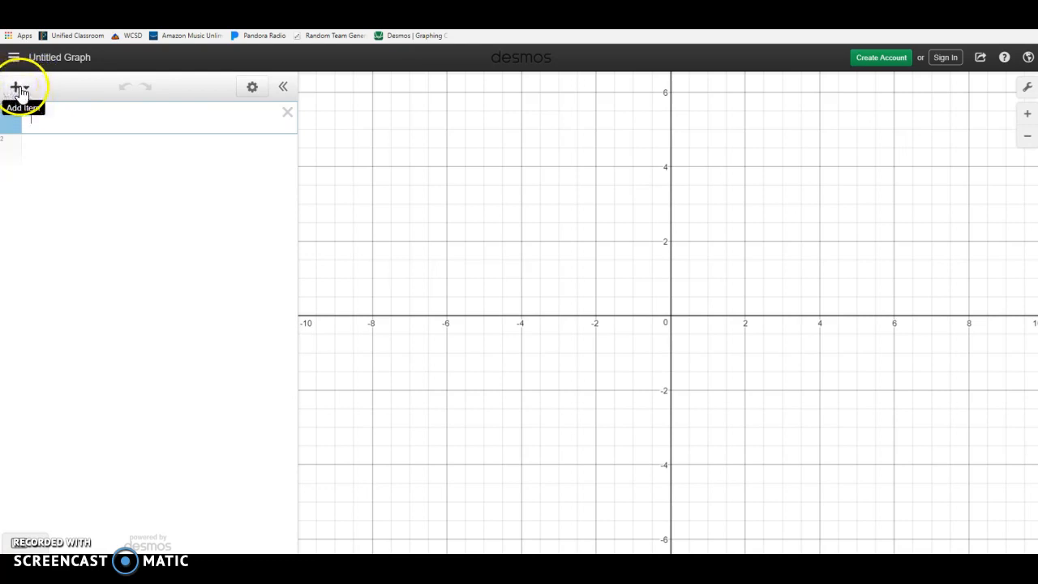
Insert a data table with x₁ and y₁ columns into the empty expression list.
click(20, 87)
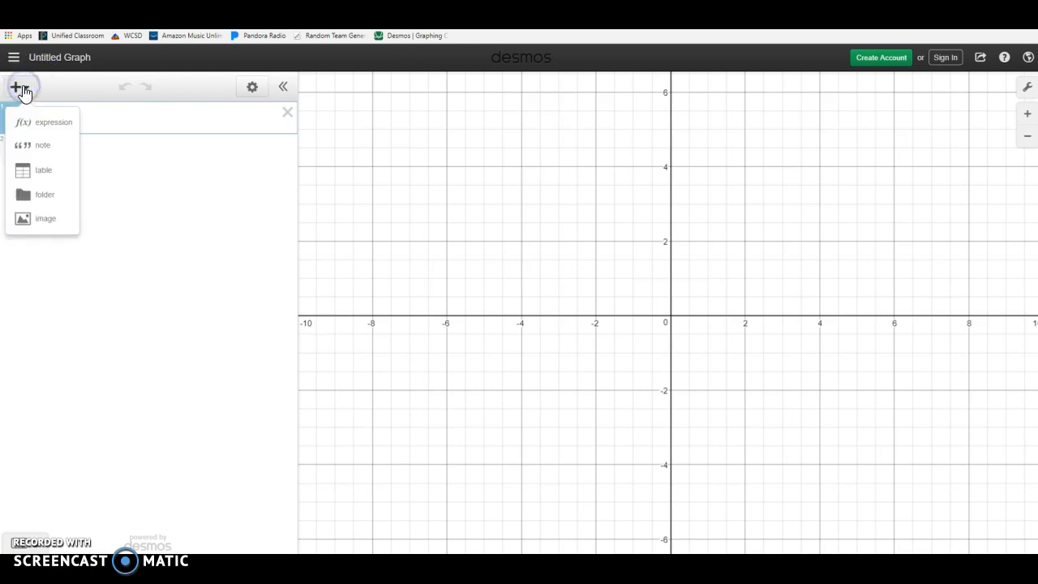
click(33, 170)
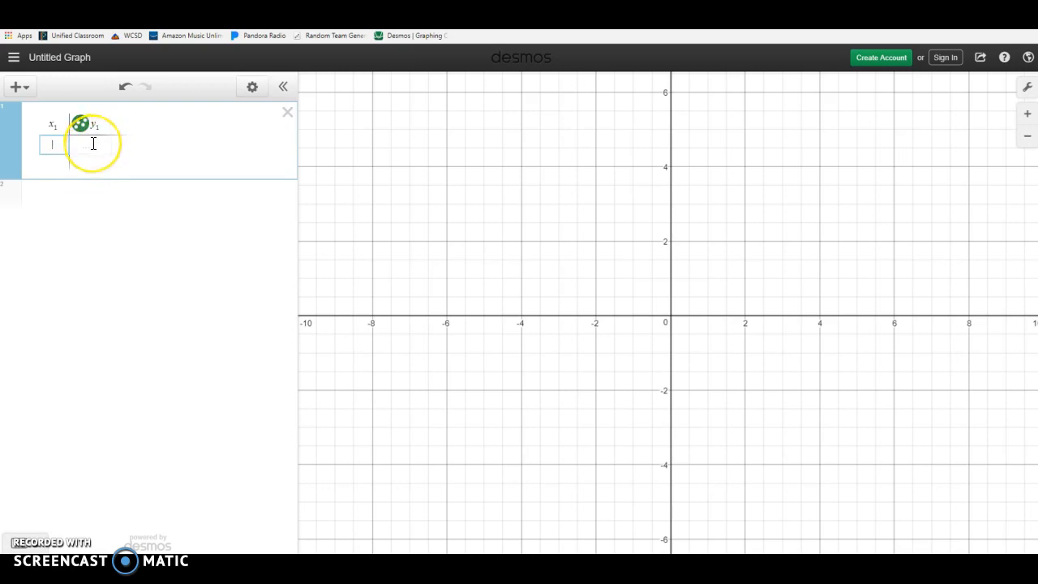
click(57, 144)
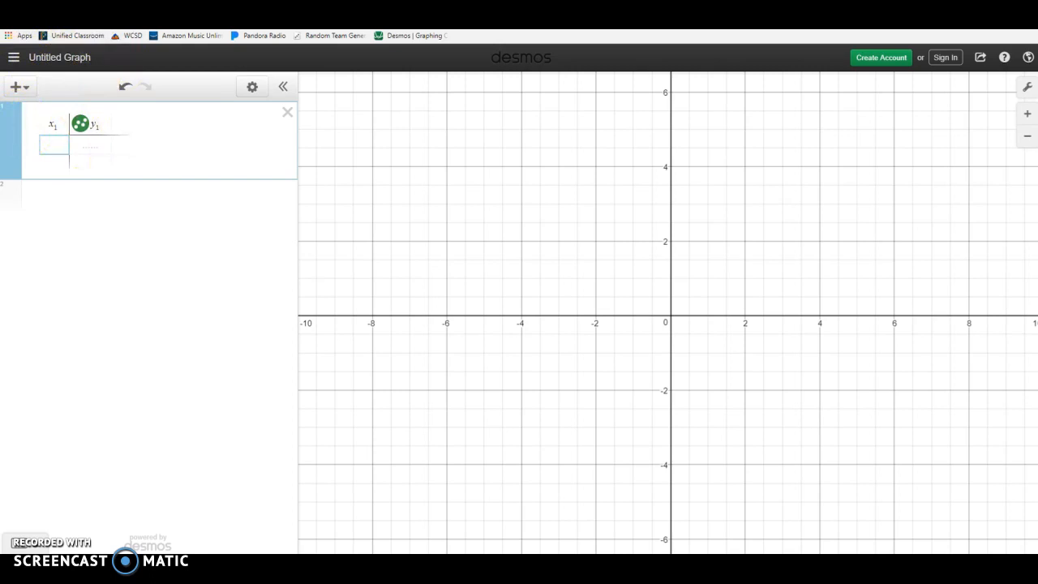
Fill the table's x₁ column with the values 5, 2, 9, 7, 12, 10, 3 and 6.
click(59, 143)
click(54, 147)
text(3)
key(Return)
text(2)
key(Return)
text(9)
key(Return)
text(7)
key(Return)
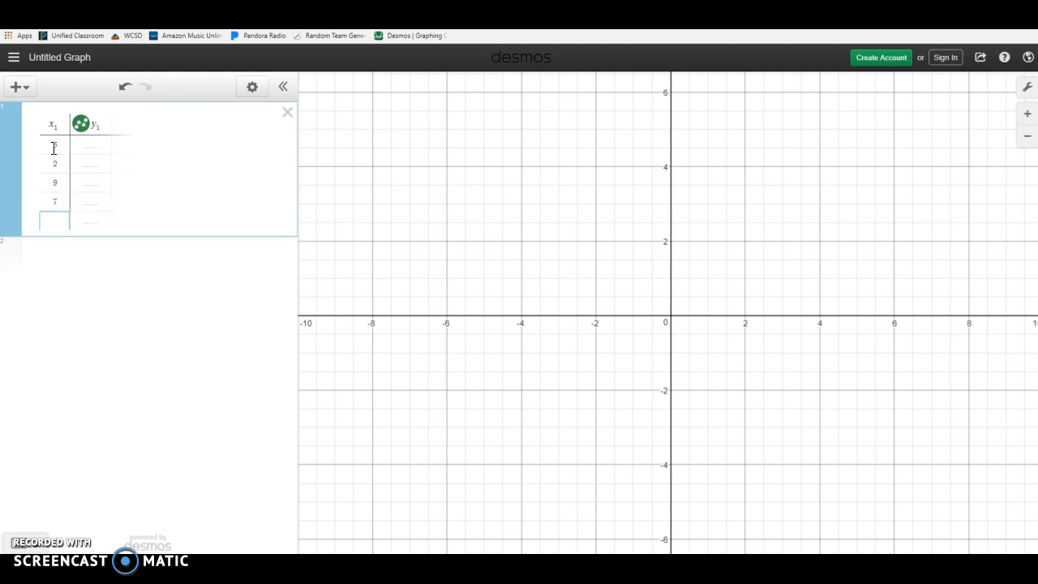
text(12)
key(Return)
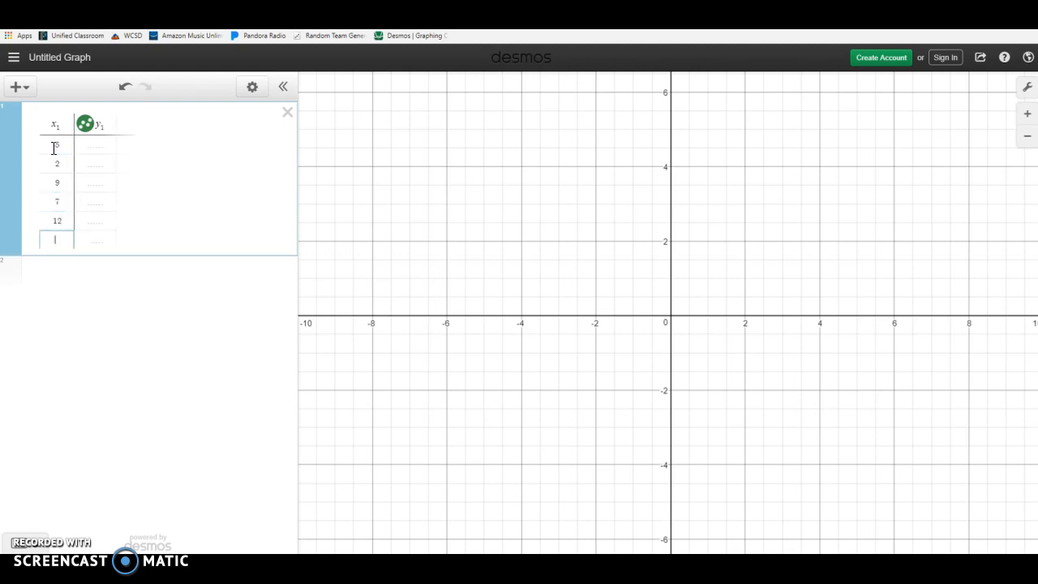
text(10)
key(Return)
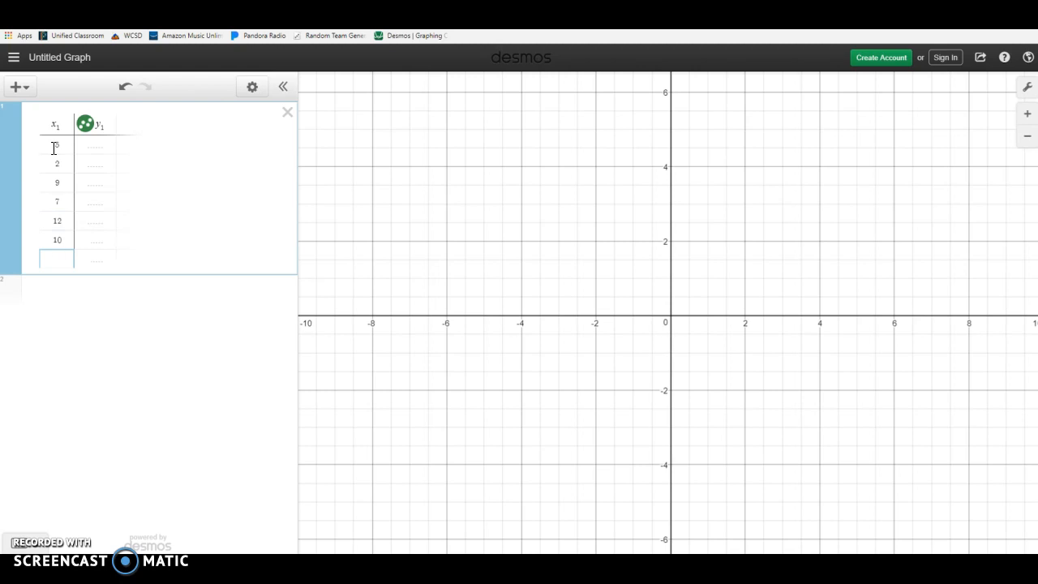
text(3)
key(Return)
text(6)
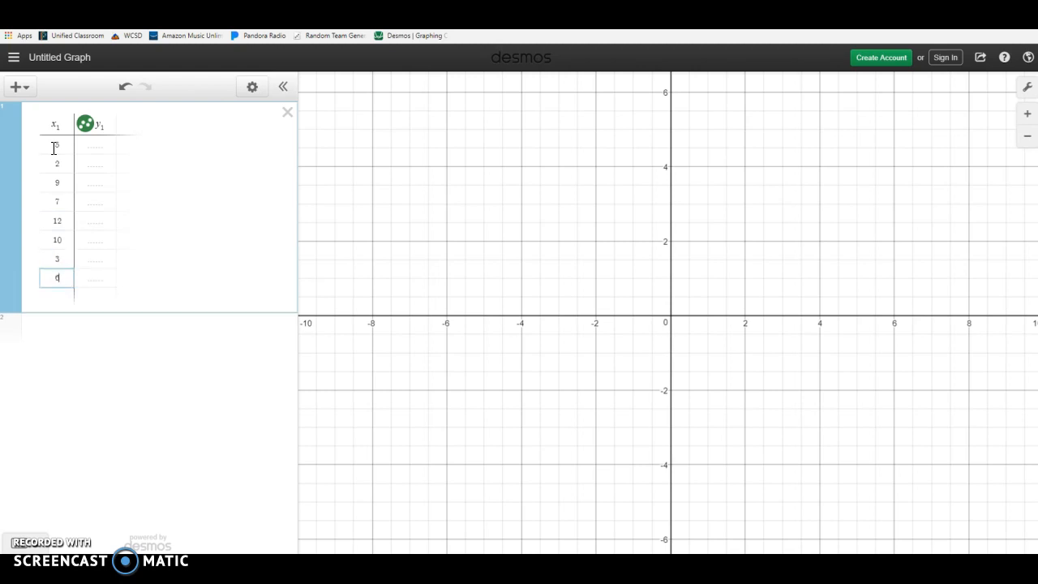
Fill the table's y₁ column with the values 14, 15, 3, 8, 1, 3, 12 and 9.
click(93, 147)
text(14)
key(Return)
text(15)
key(Return)
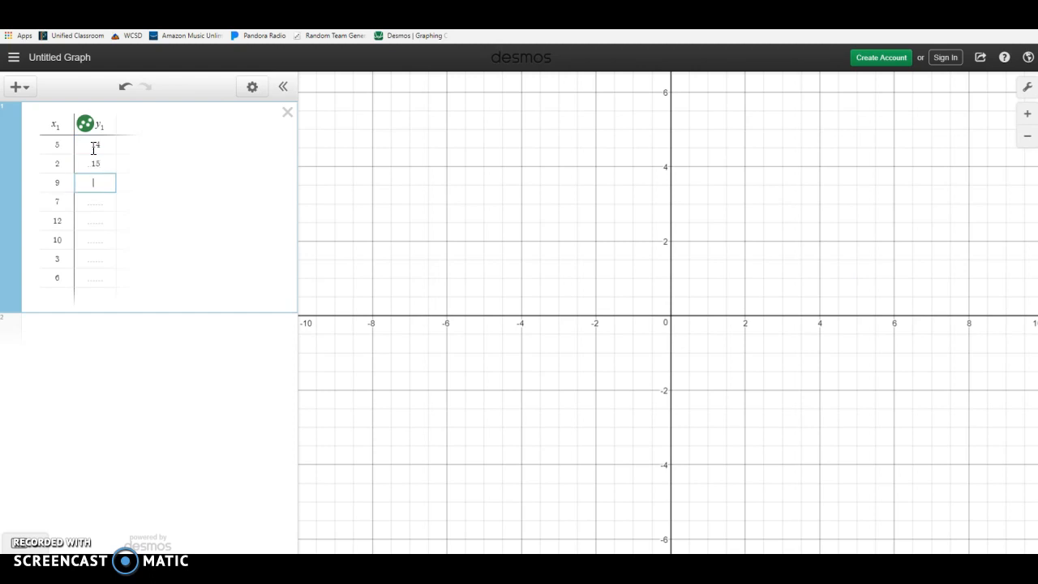
text(3)
key(Return)
text(8)
key(Return)
text(1)
key(Return)
text(3)
key(Return)
text(12)
key(Return)
text(9)
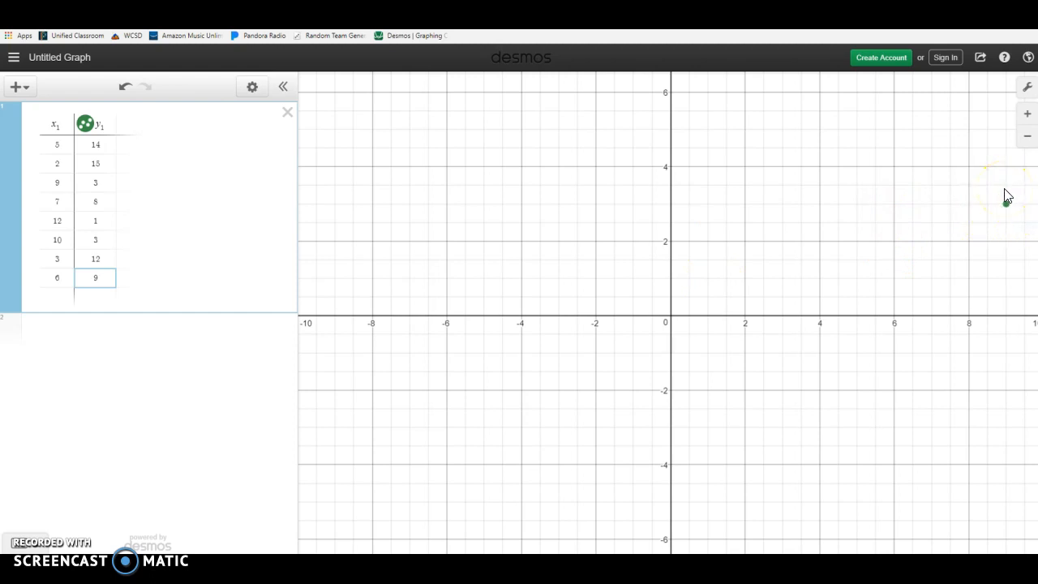
Zoom out the graph until all the table's points are in view, and review the axis range and step settings.
click(1026, 138)
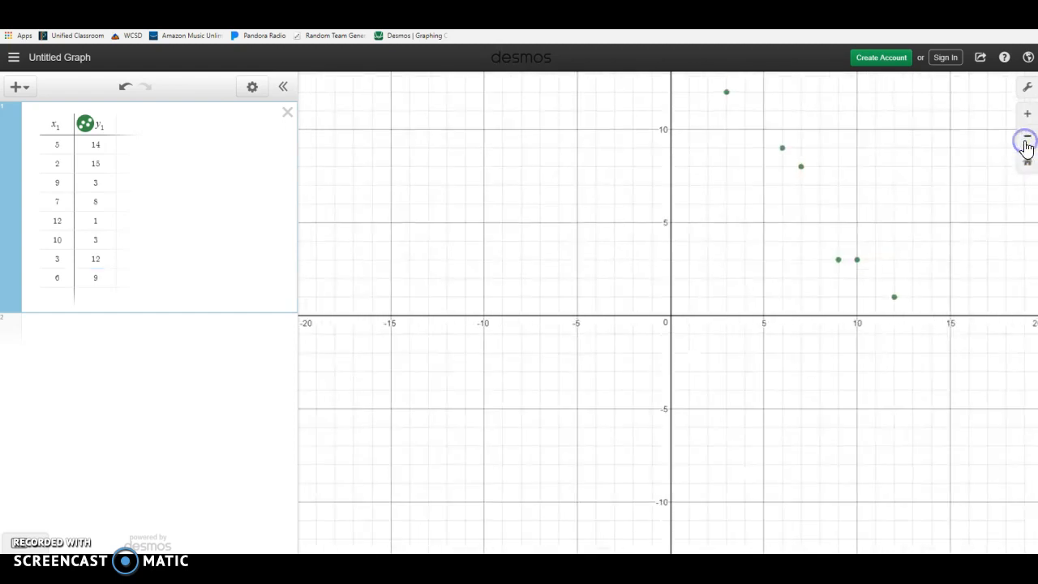
click(1026, 139)
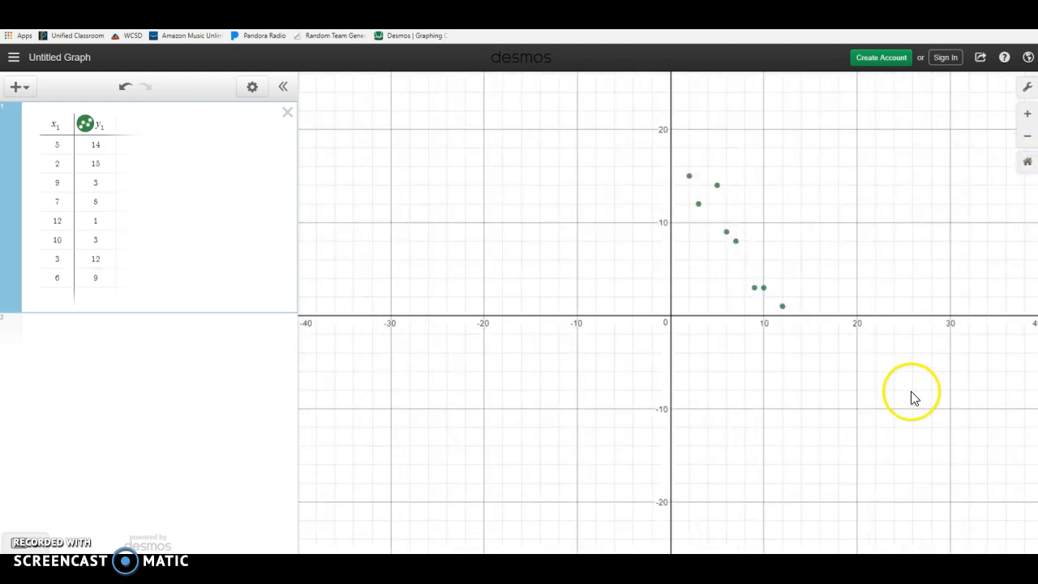
click(1026, 87)
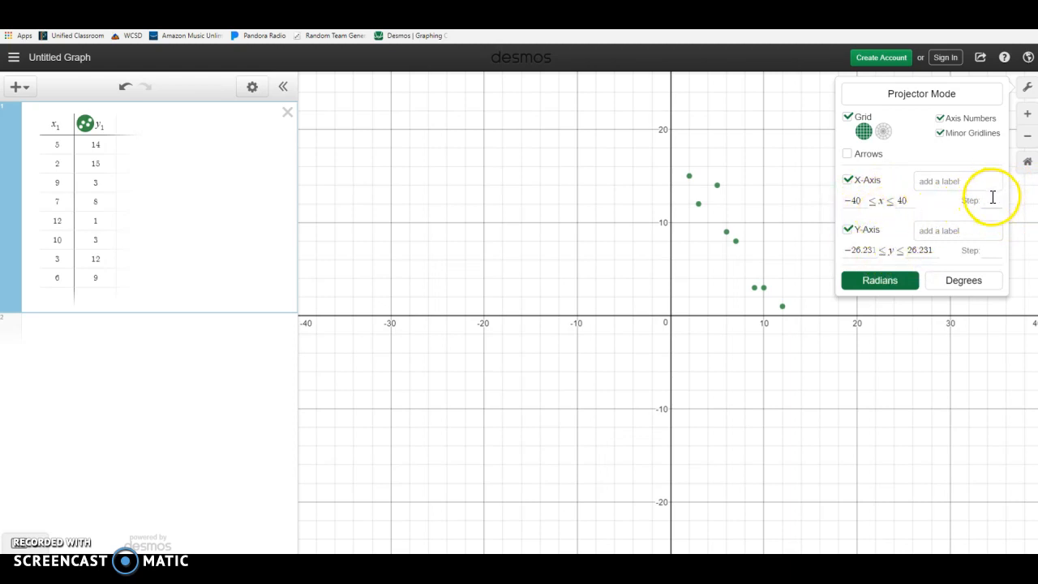
click(1027, 87)
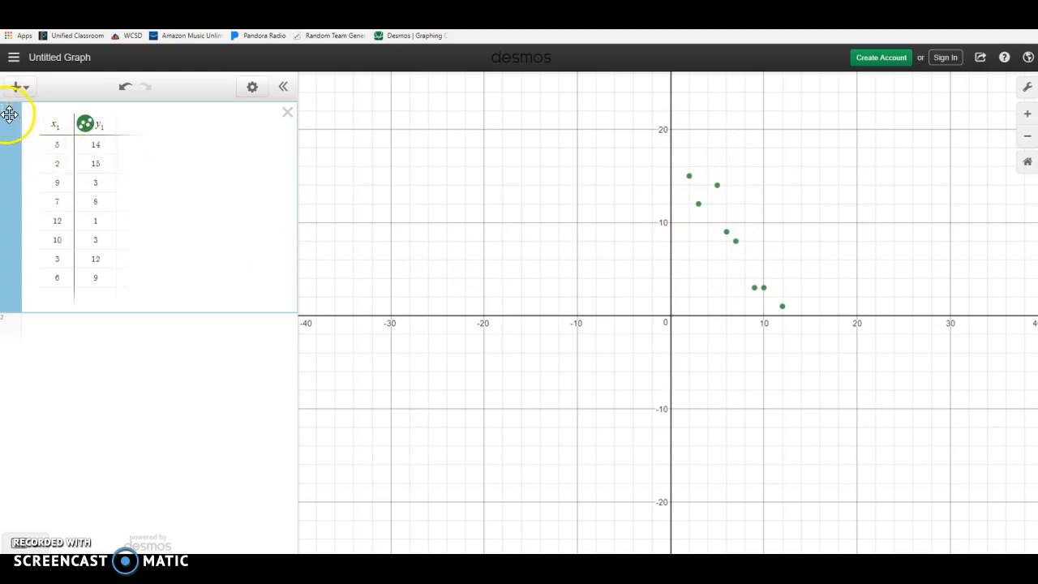
Fit a linear regression to the table data with the expression y₁ ~ mx₁ + b.
click(27, 323)
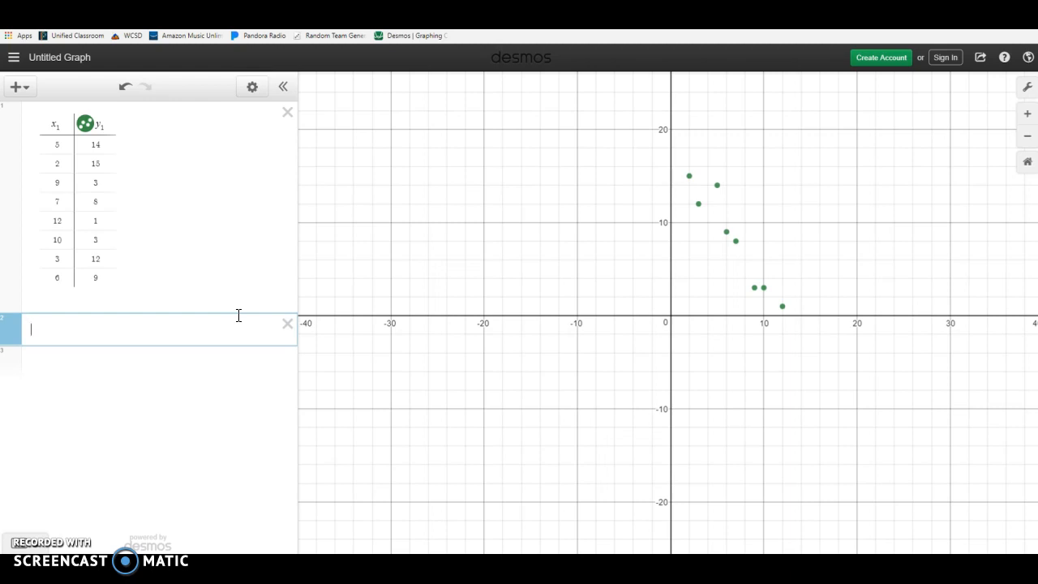
text(y1)
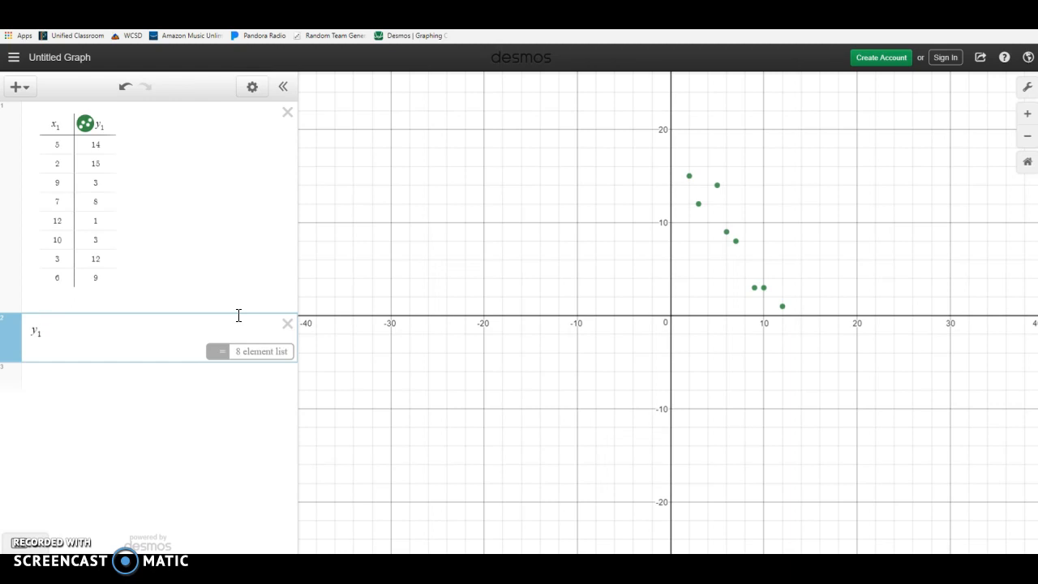
text(~)
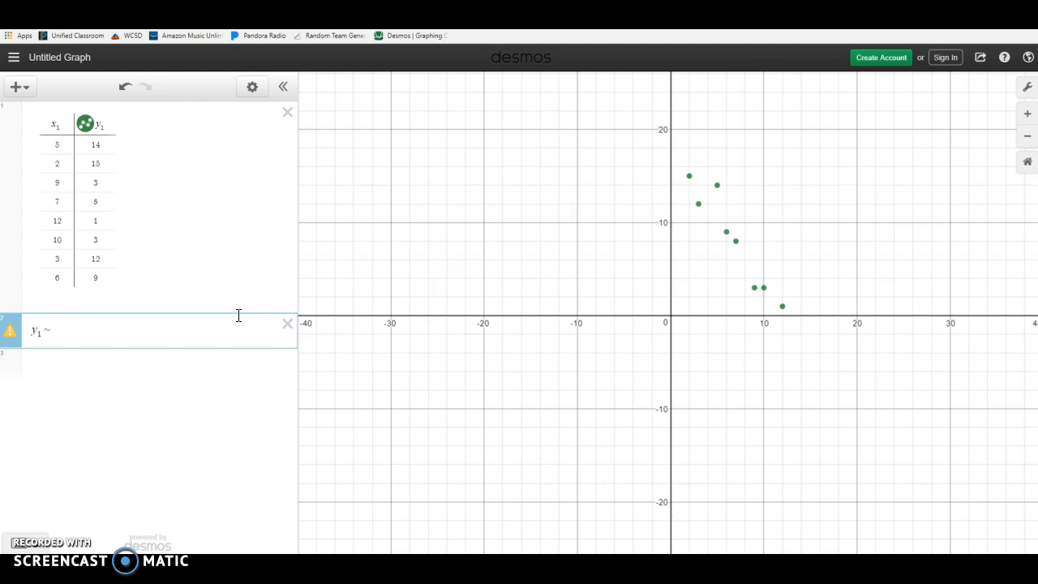
text(m)
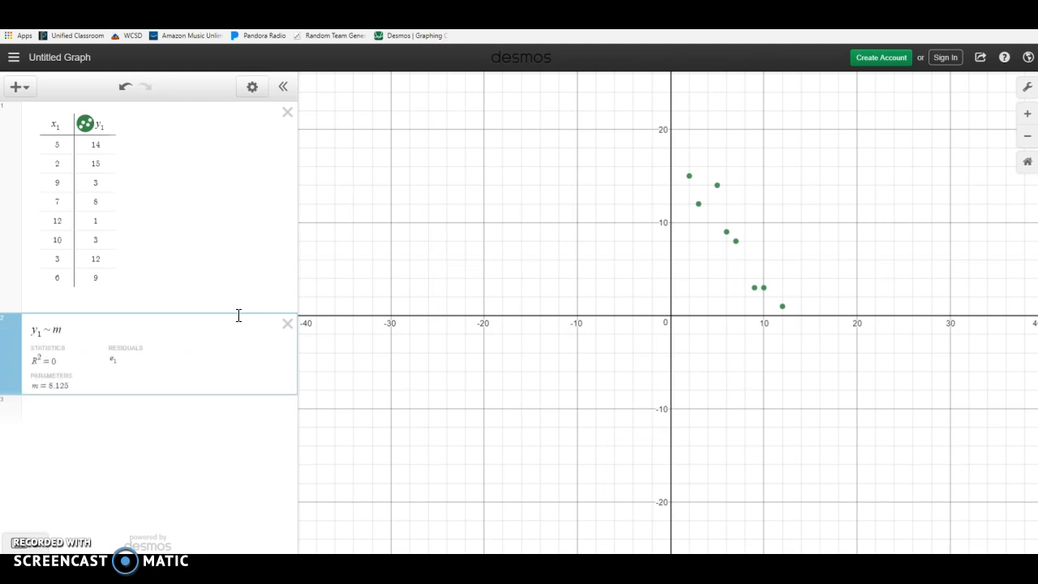
text(x1)
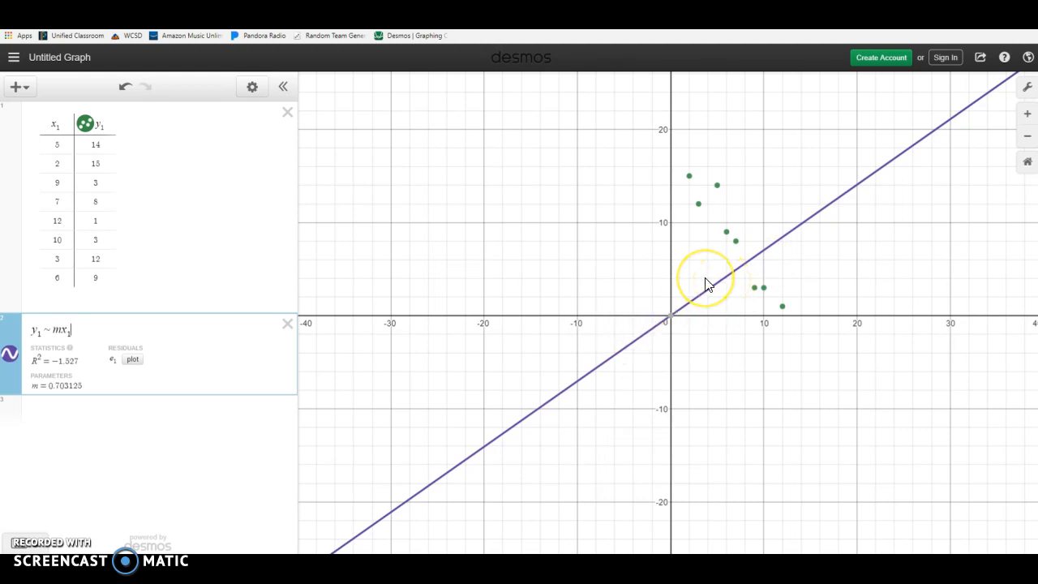
text(+ )
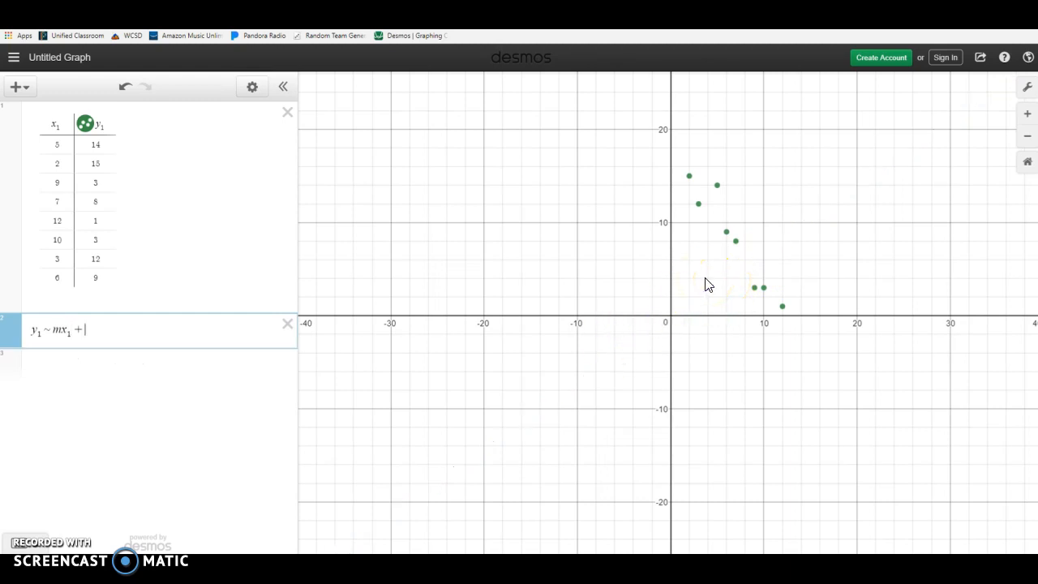
text(b)
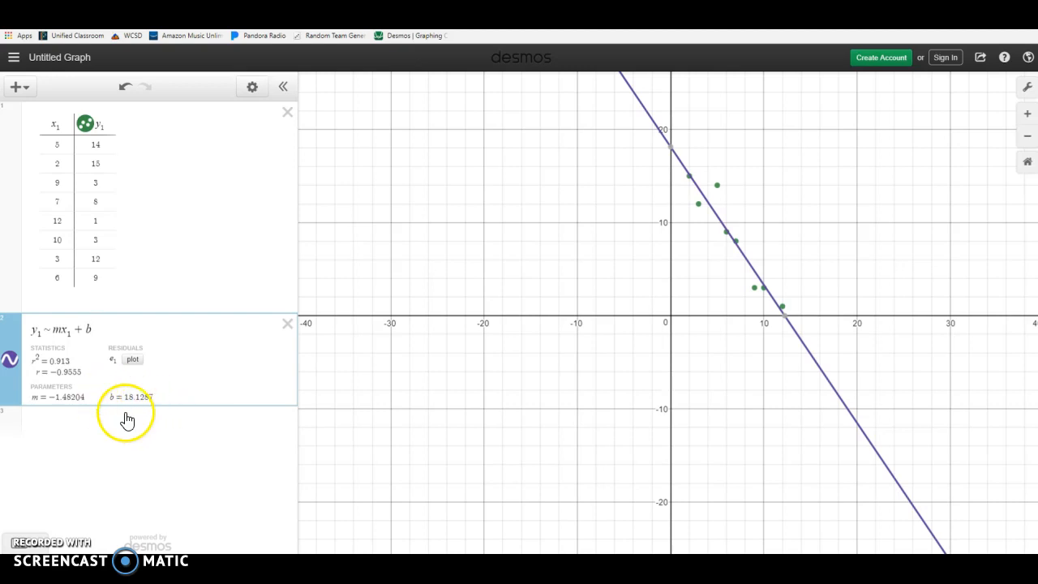
Graph the rounded line of best fit as a new expression, y = −1.5x + 18.1.
click(121, 421)
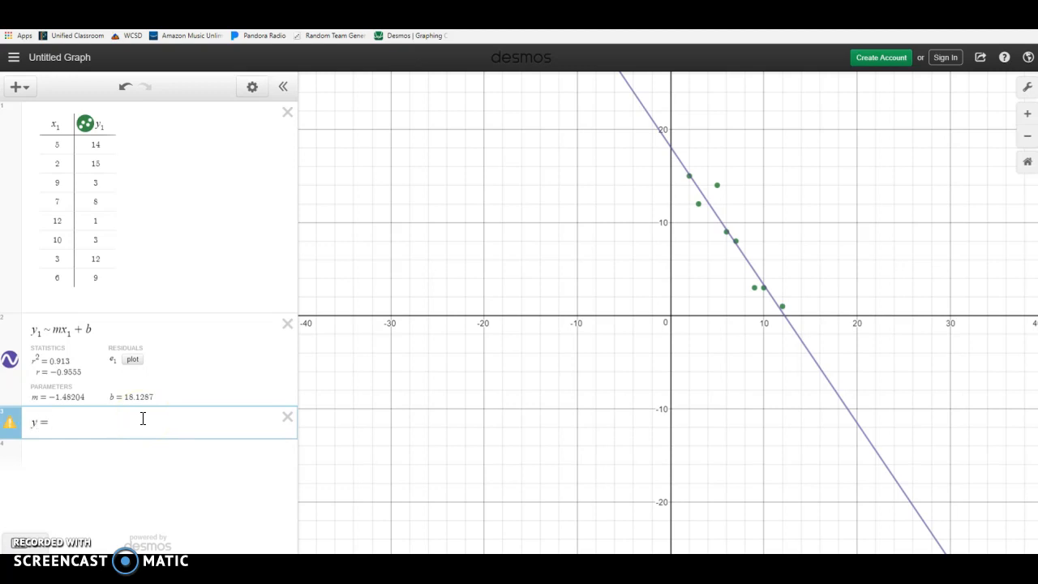
click(69, 396)
text(1)
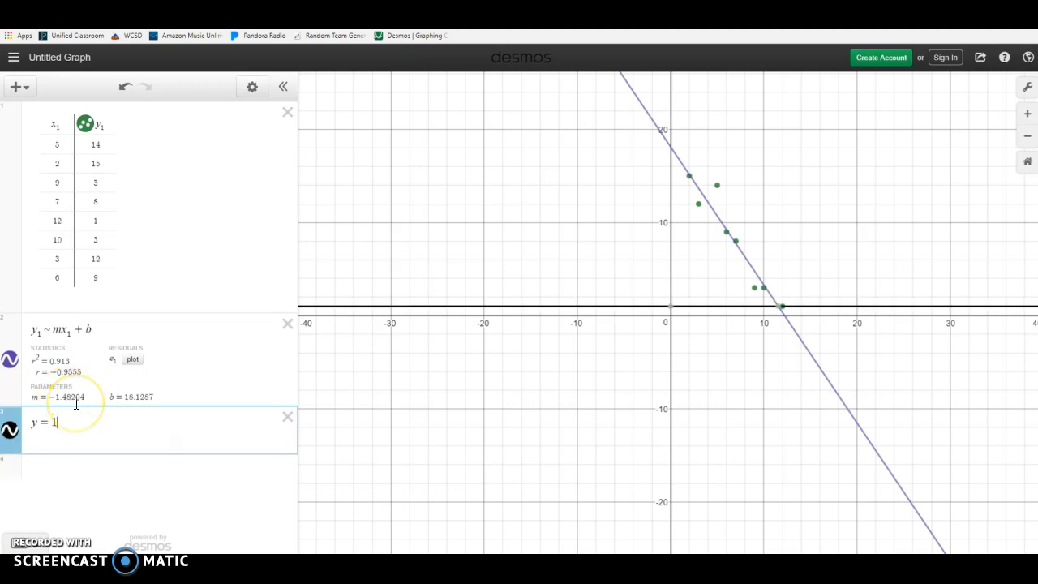
key(BackSpace)
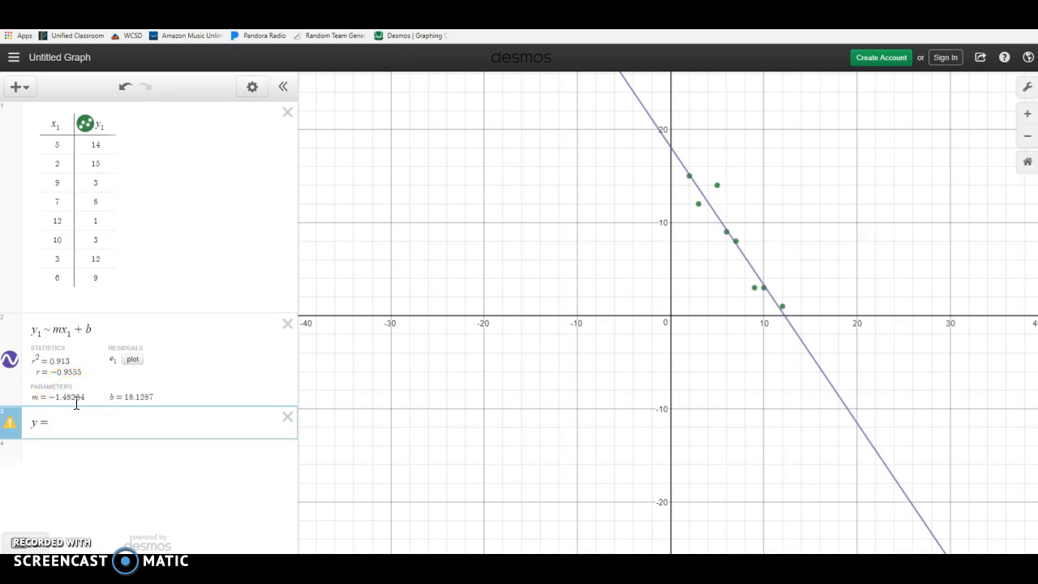
text(-1.5)
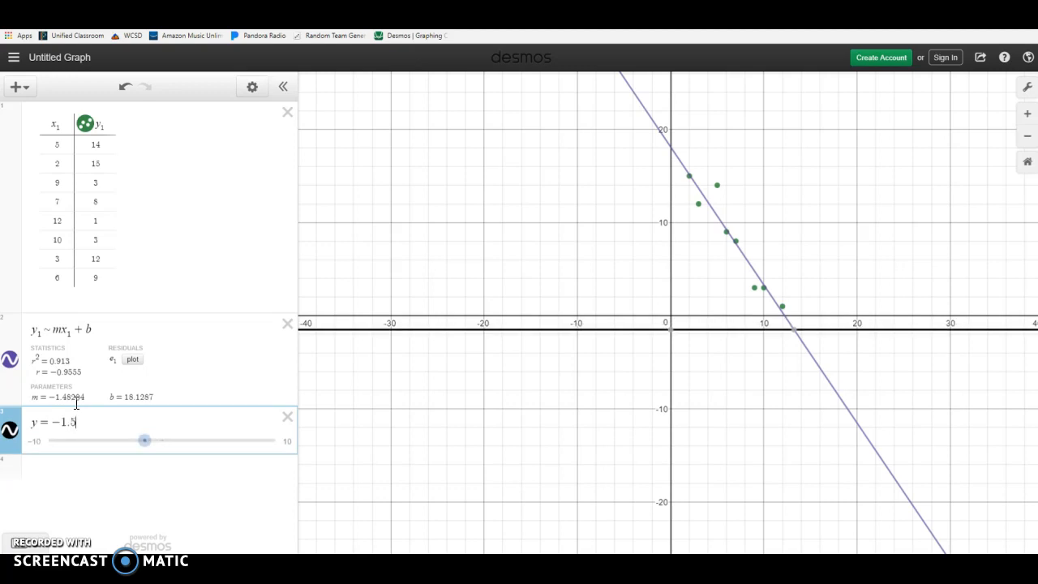
text(x)
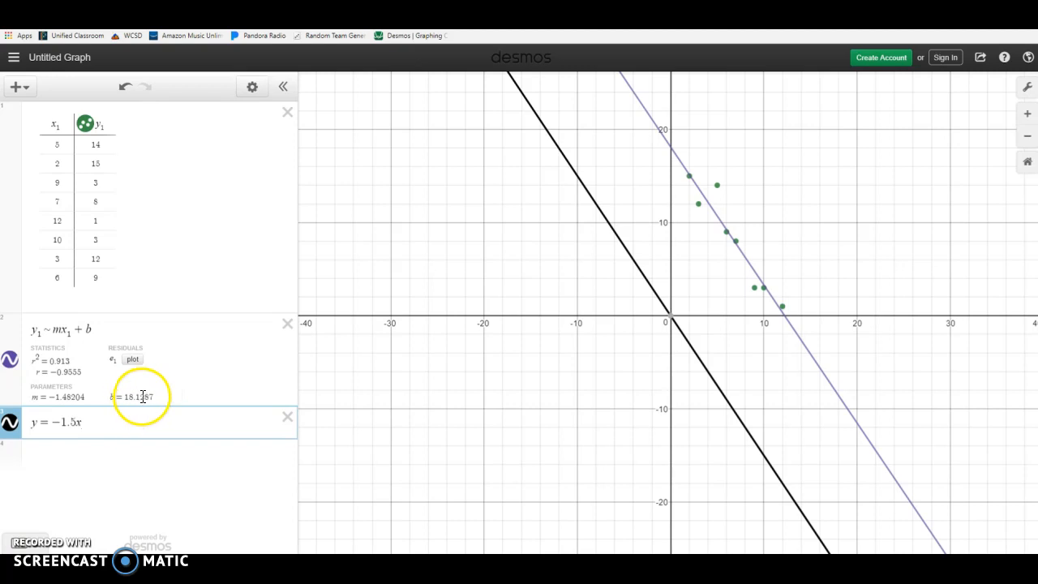
text(+ )
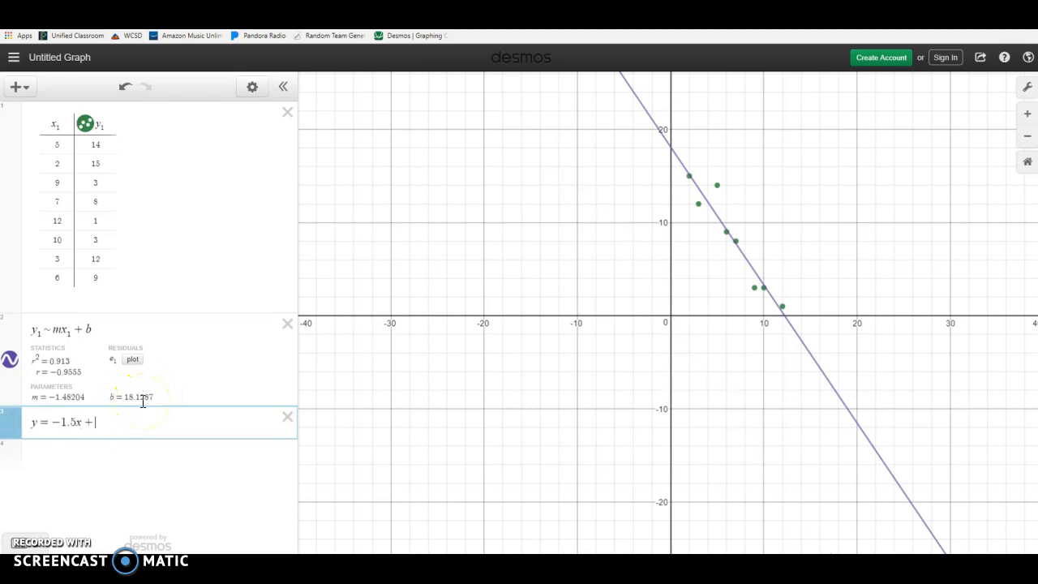
text(18.1)
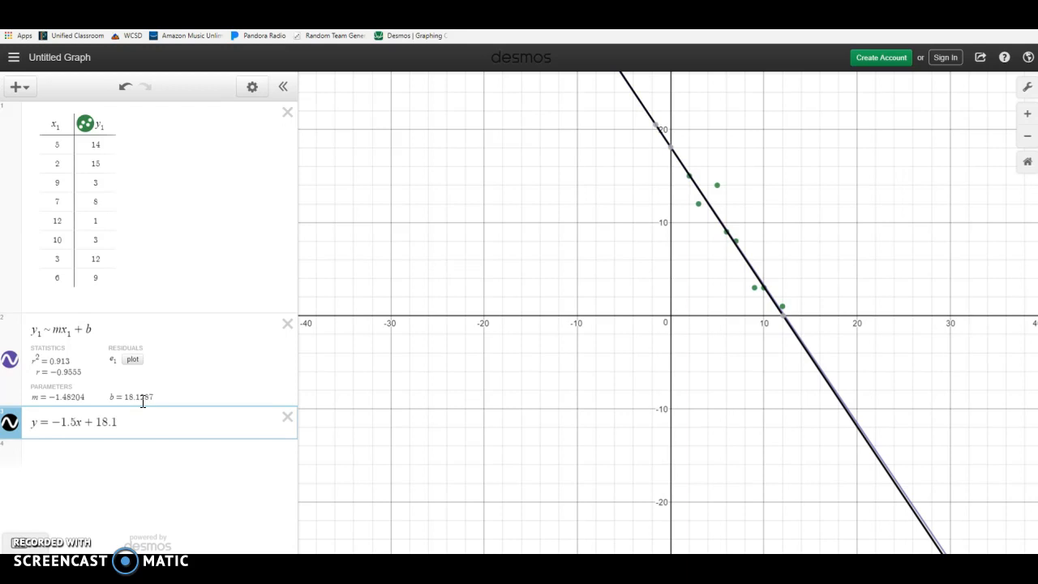